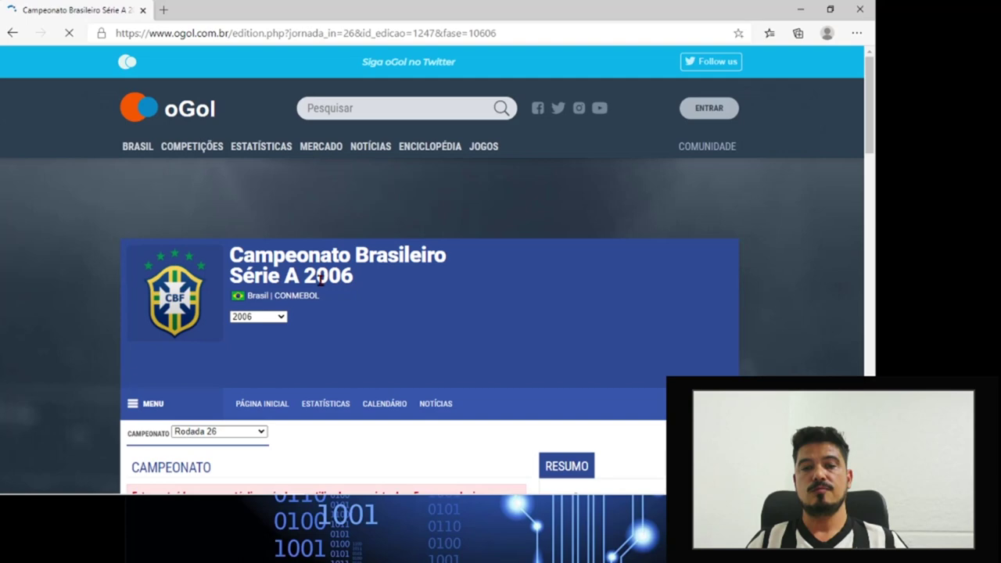
Examine the Campeonato Brasileiro Série A 2006 standings for Rodada 26 on the oGol page.
scroll(319, 280, "down", 5)
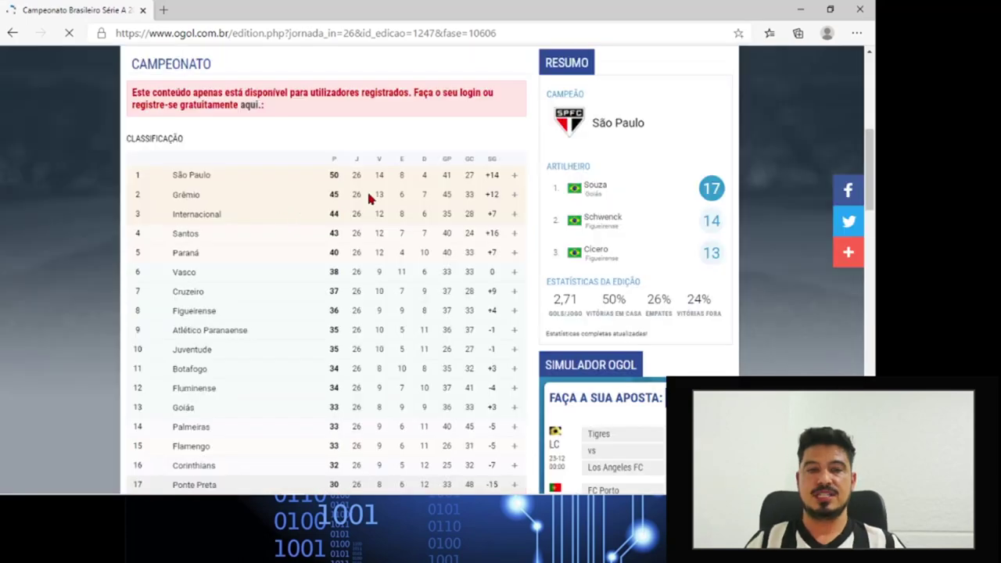
scroll(368, 198, "down", 4)
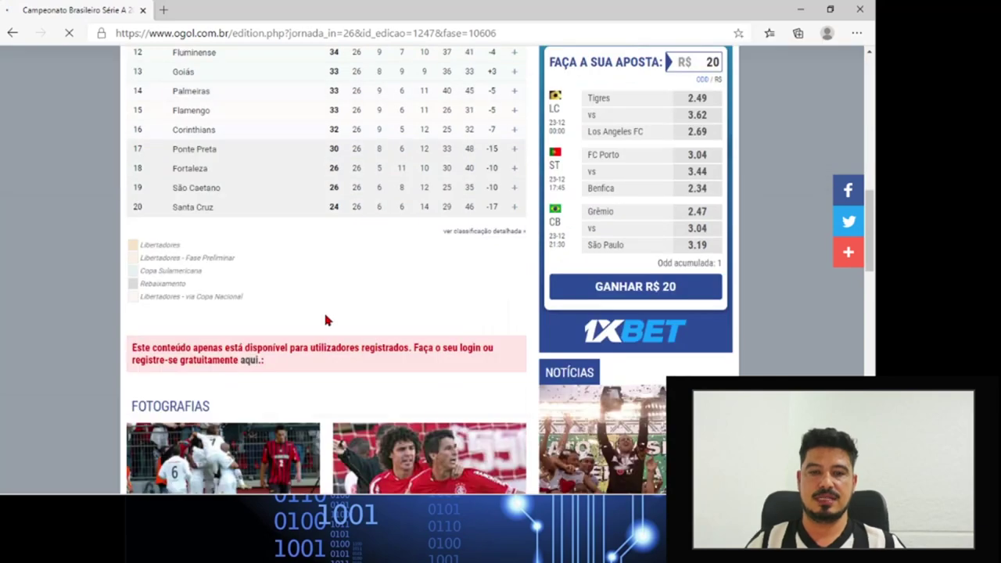
scroll(327, 320, "up", 6)
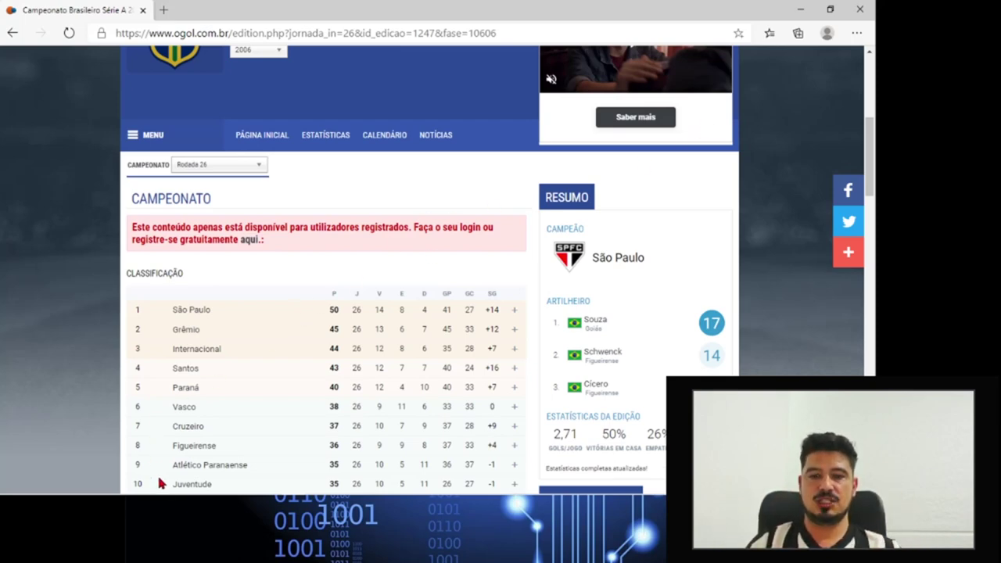
Switch to the Brasileiro_novo workbook in Excel and review the past seasons' team records on sheet Plan1.
mouse_move(152, 492)
left_click(83, 487)
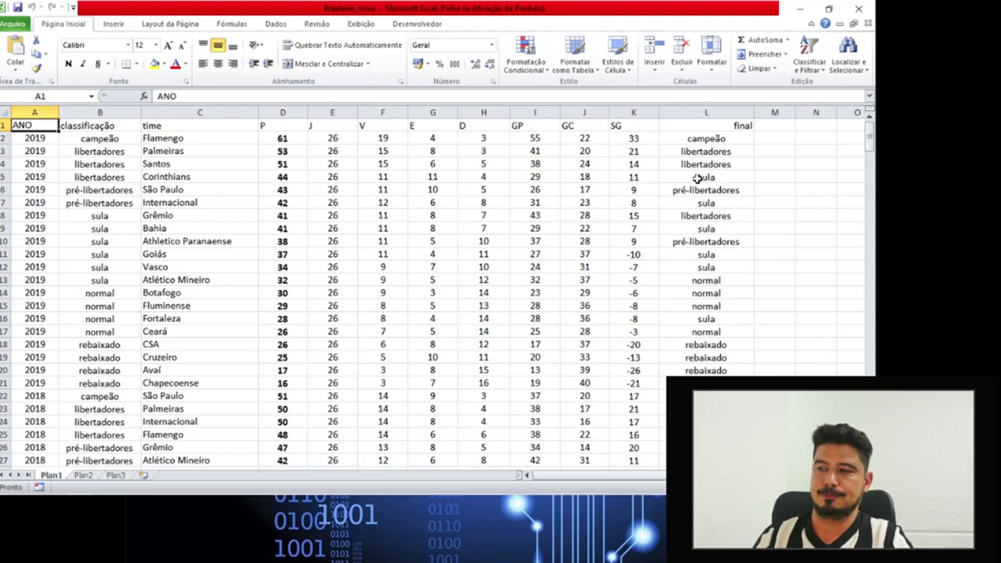
scroll(224, 248, "down", 7)
scroll(225, 248, "up", 1)
scroll(224, 249, "down", 20)
scroll(209, 230, "down", 20)
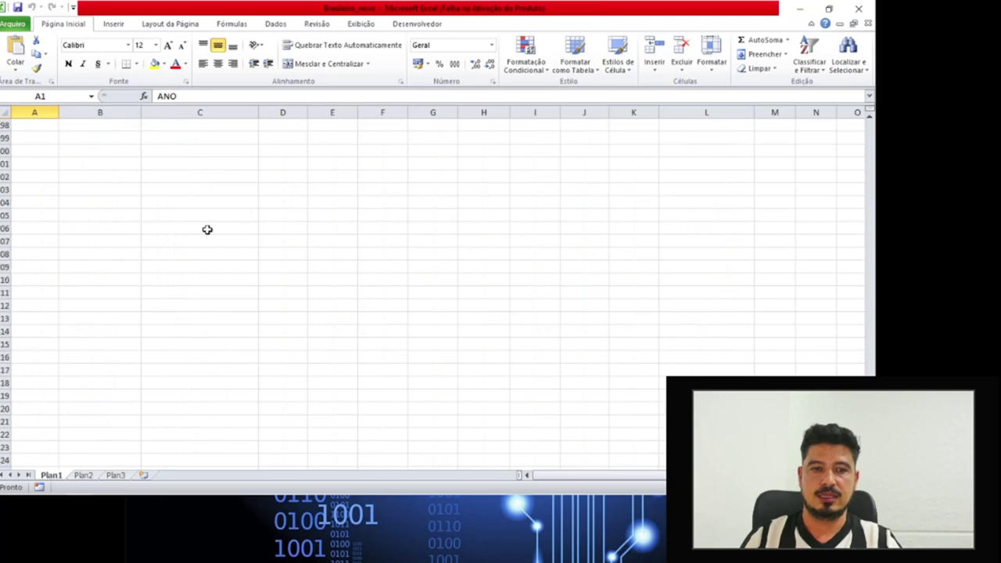
scroll(208, 229, "up", 20)
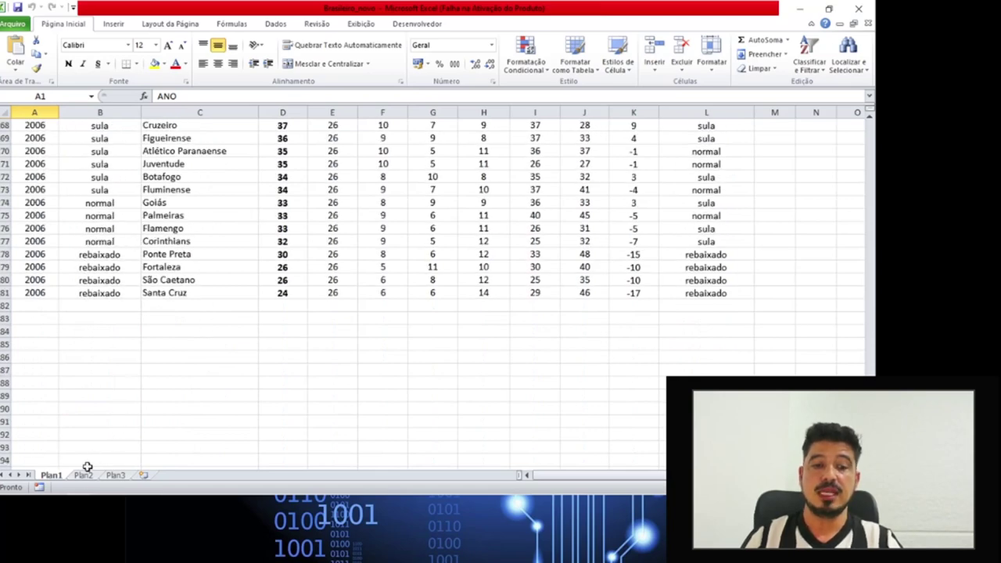
Review the 2020 team data on sheet Plan2 and select the empty cells L2:L21 of the final column.
left_click(83, 474)
scroll(219, 306, "down", 2)
scroll(240, 283, "up", 2)
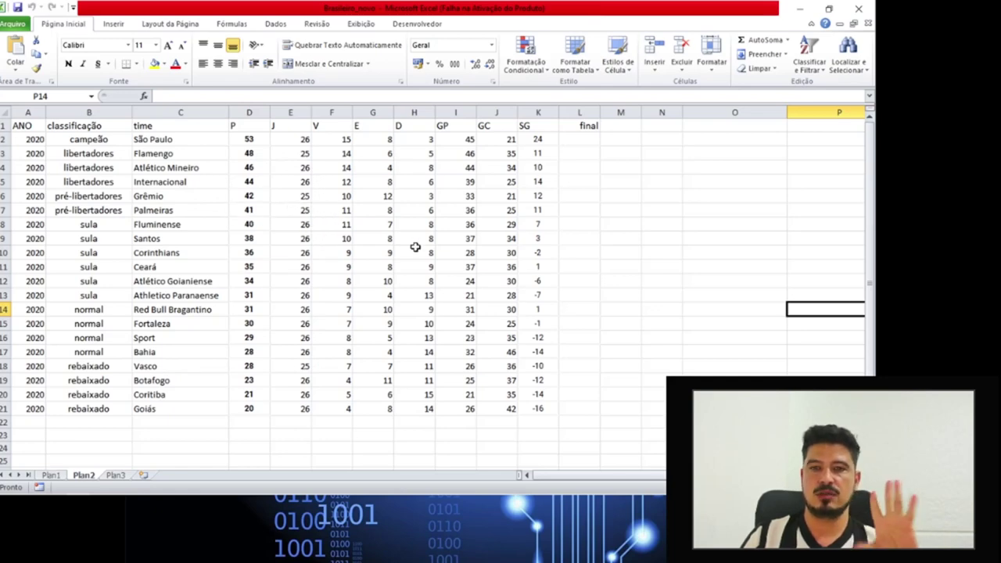
left_click_drag(579, 139, 571, 409)
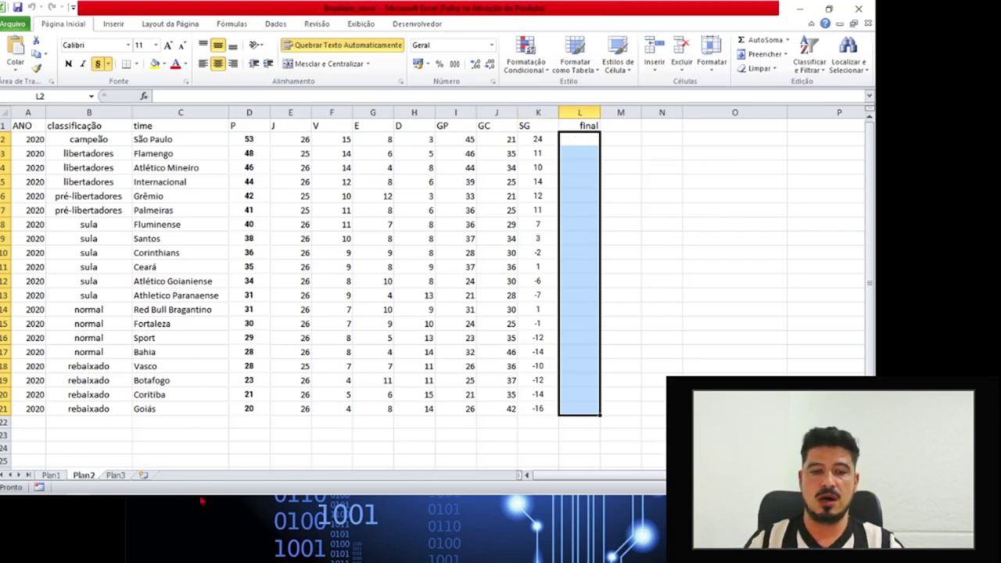
Switch to Orange, add a File widget to the empty canvas and load Brasileiro_novo from the Dados_Orange folder into it.
mouse_move(198, 496)
left_click(174, 485)
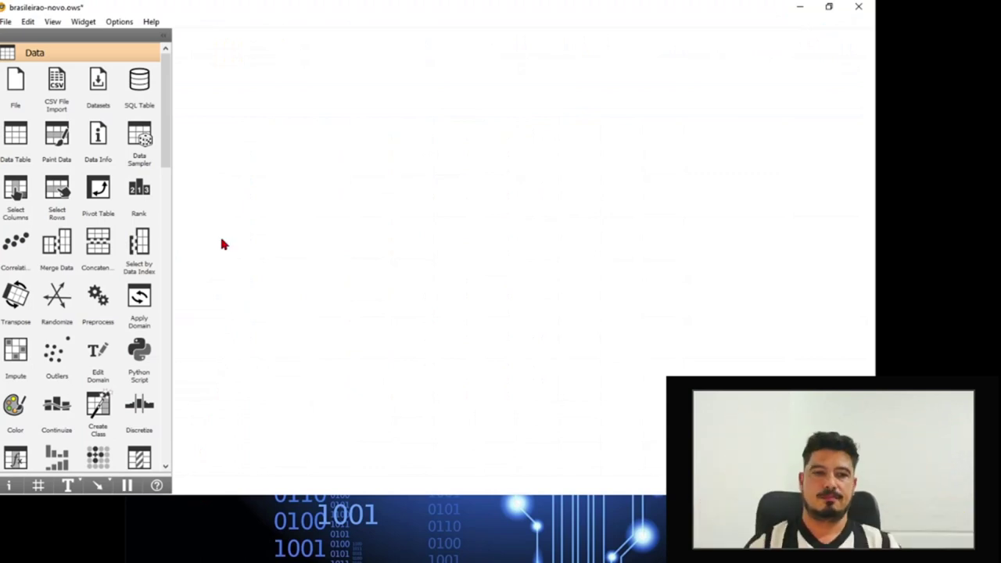
left_click_drag(20, 92, 241, 114)
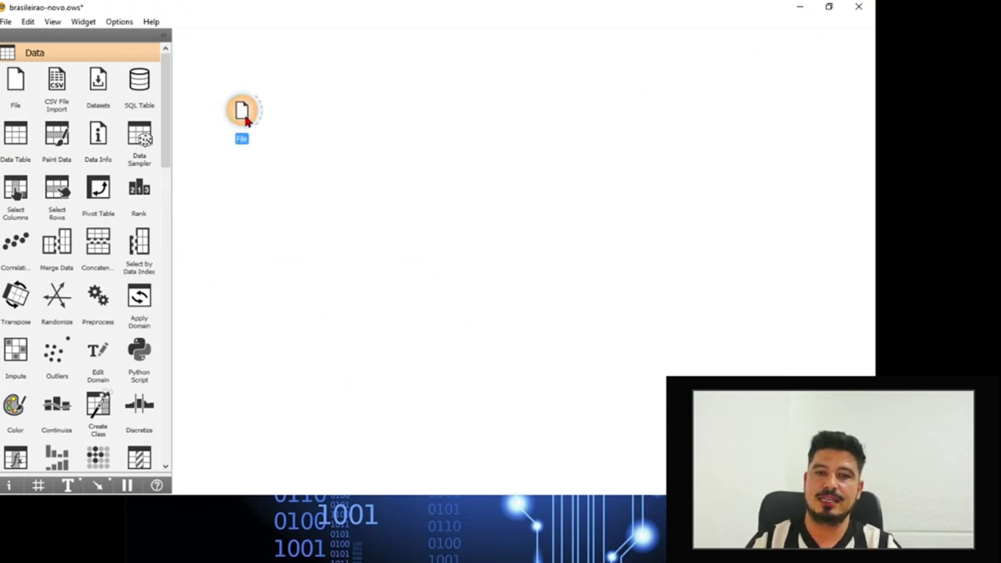
double_click(246, 119)
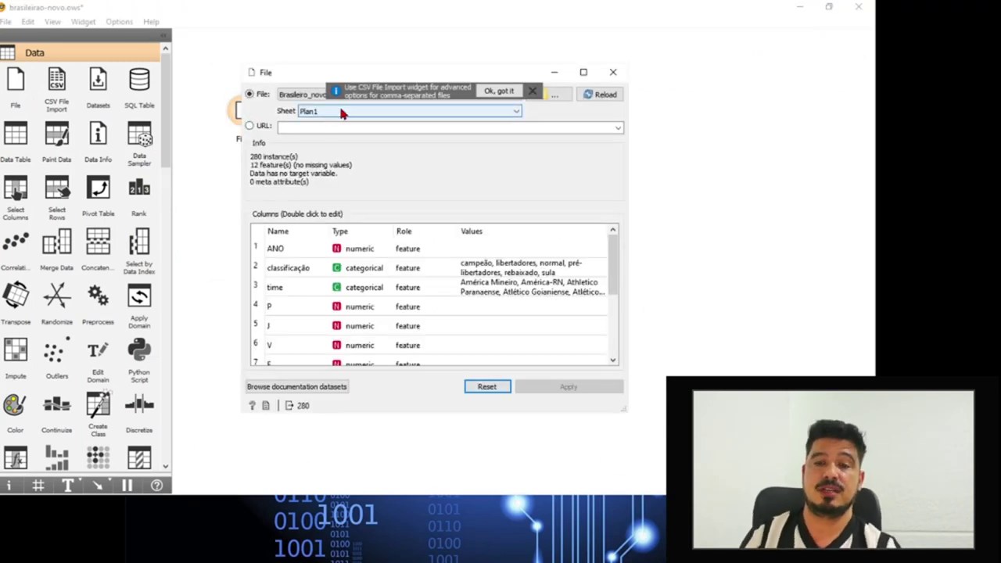
left_click(493, 91)
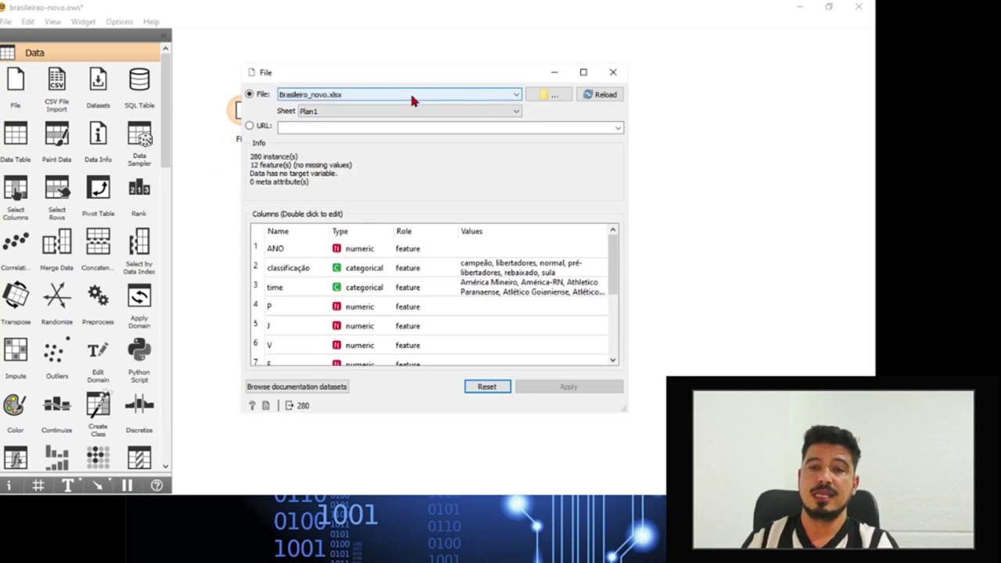
left_click(546, 92)
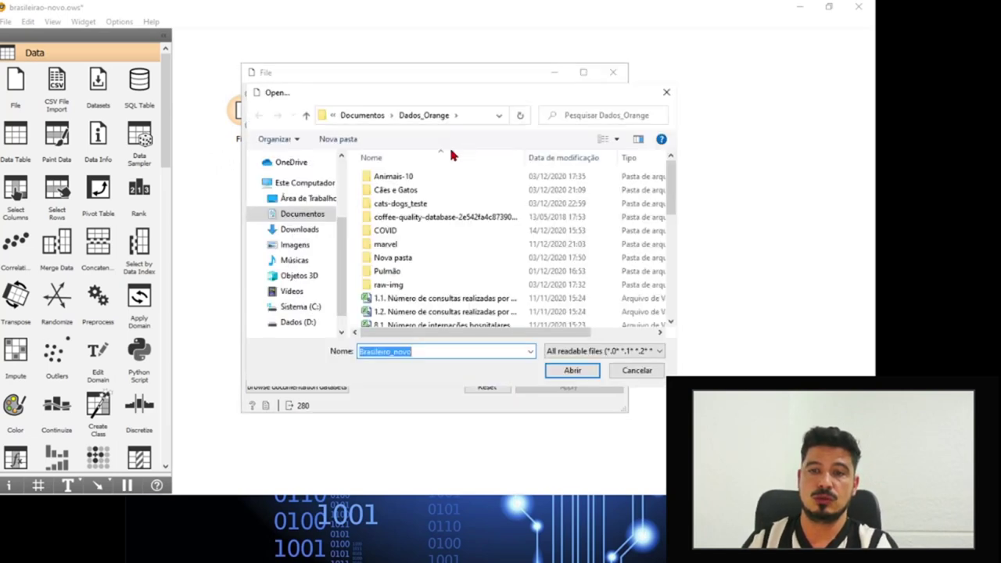
scroll(414, 250, "down", 3)
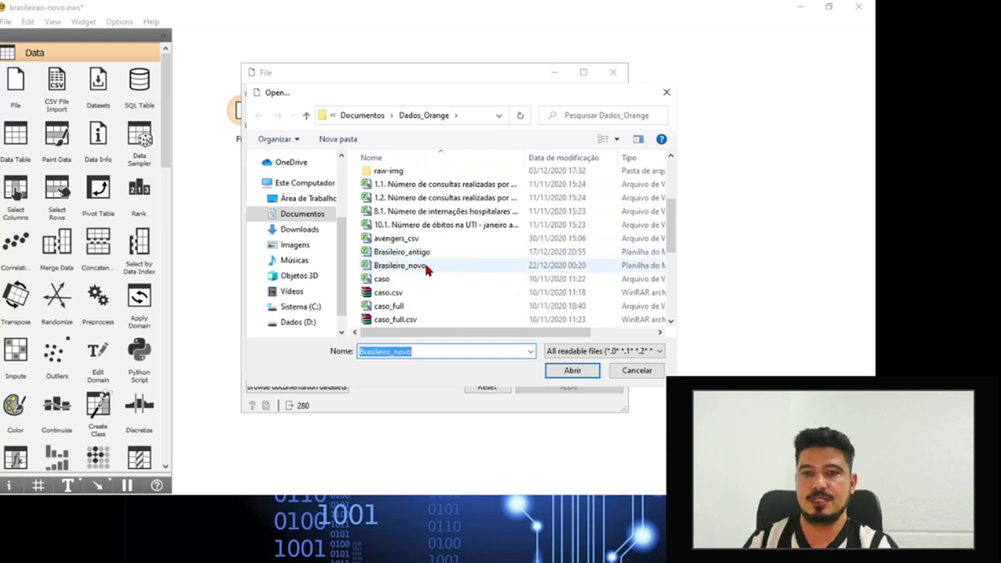
left_click(423, 267)
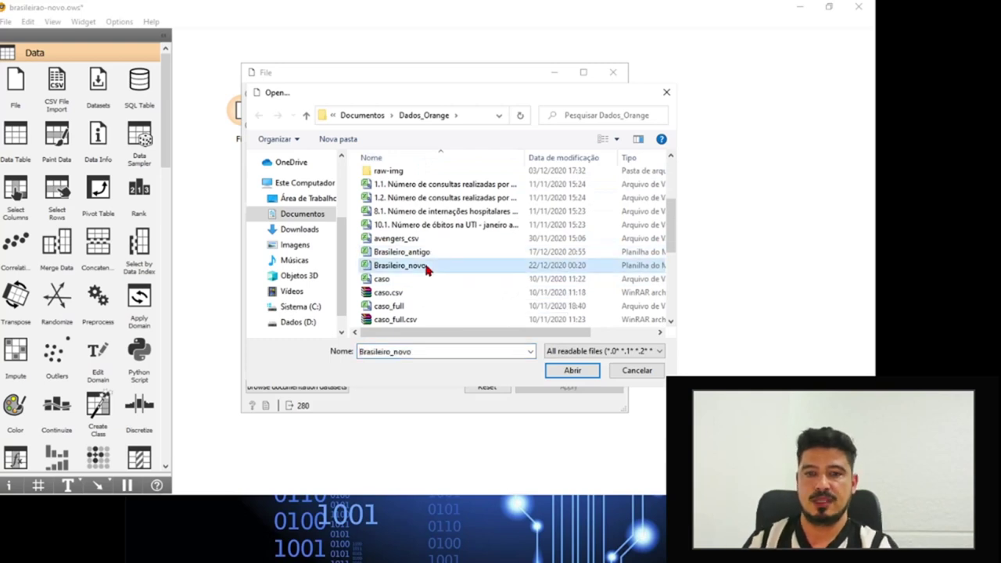
left_click(571, 372)
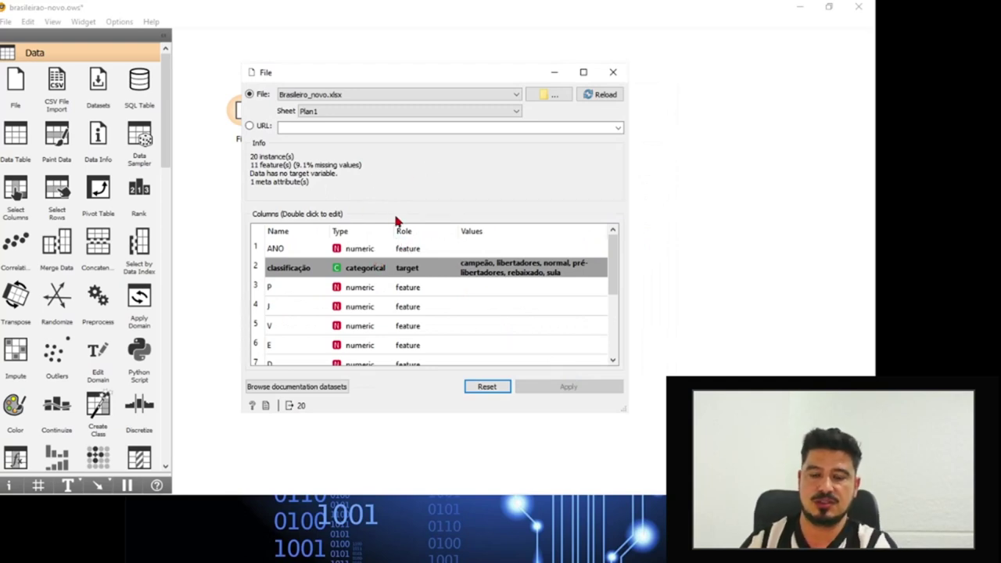
Set the ANO column's type to categorical and the final column's role to feature, apply the changes and close the File settings.
double_click(360, 249)
left_click(365, 263)
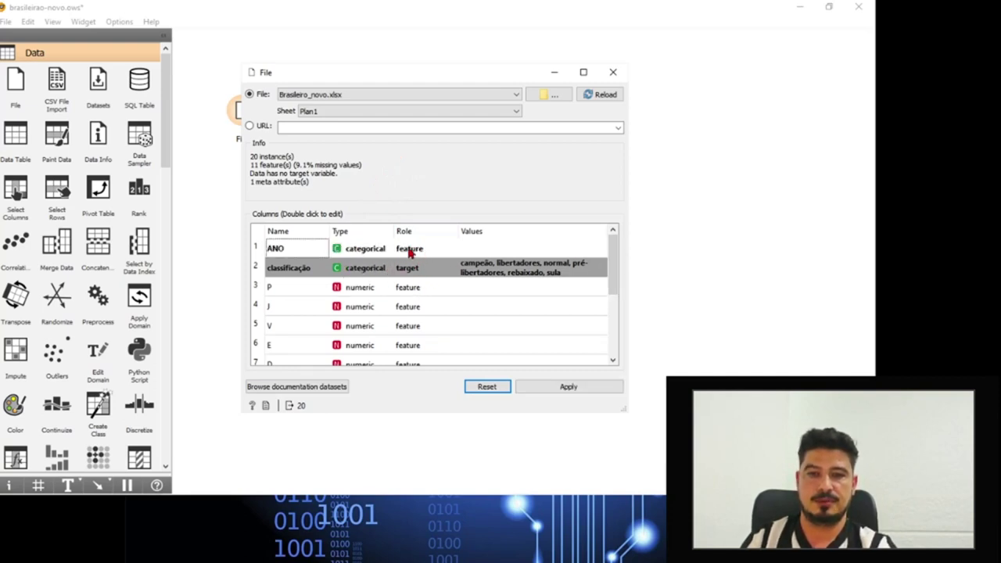
left_click_drag(615, 261, 622, 330)
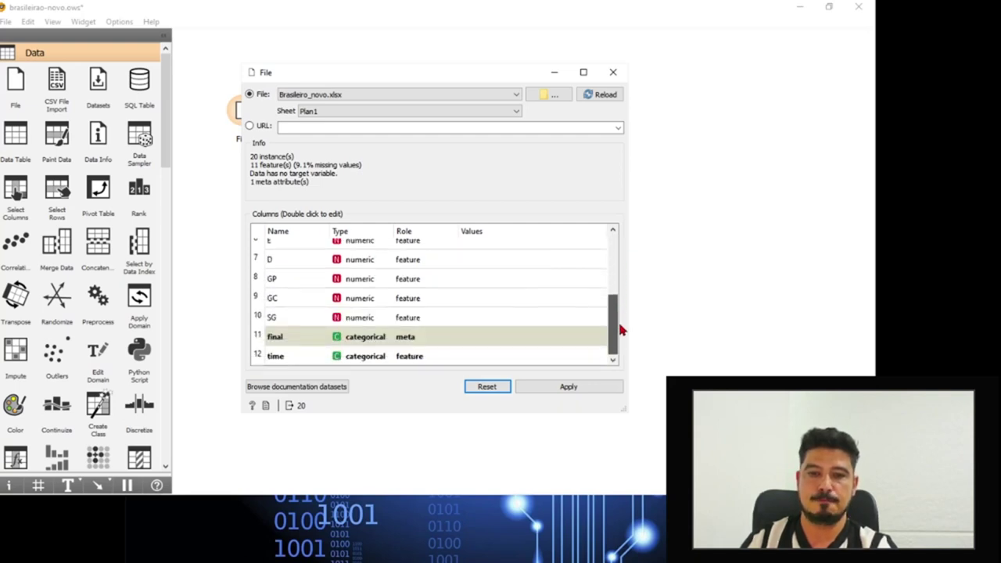
double_click(411, 342)
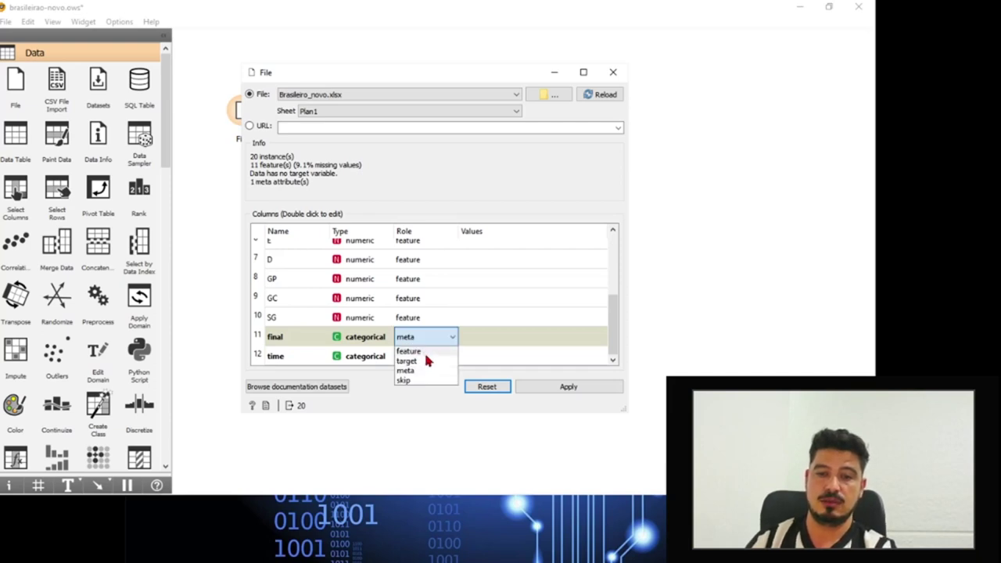
left_click(423, 351)
left_click_drag(613, 324, 610, 235)
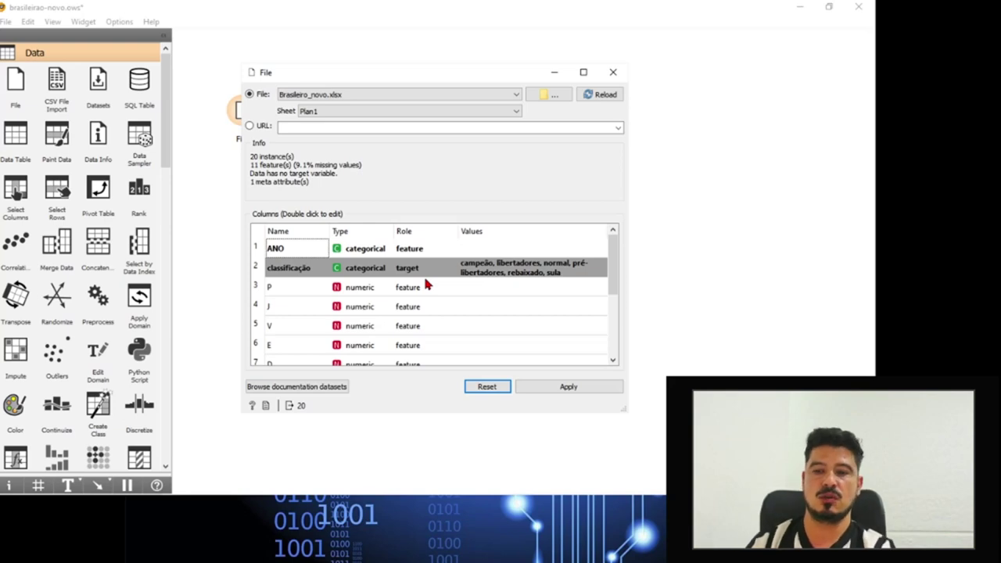
left_click(559, 391)
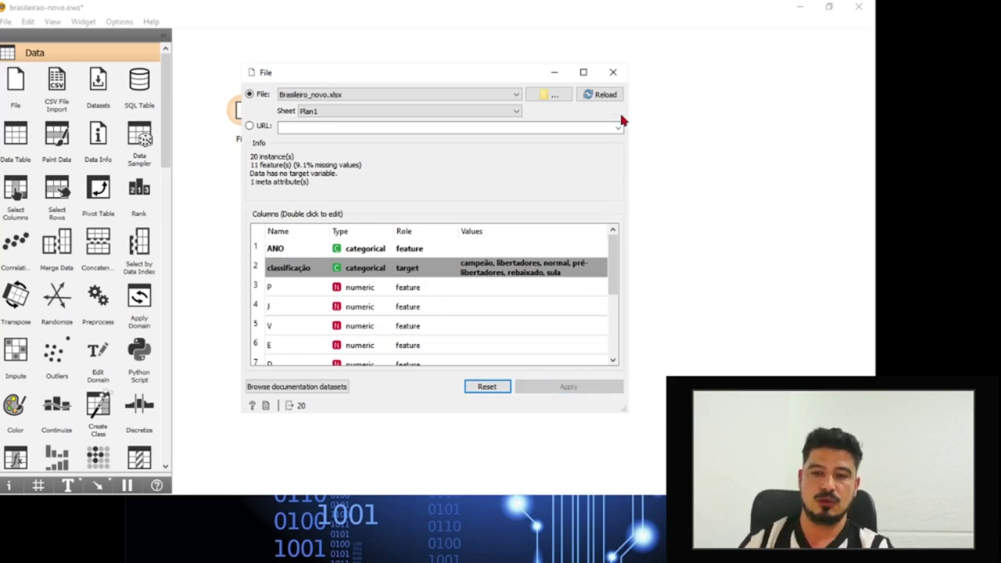
left_click(613, 72)
Add a second File widget below the first and set its sheet to Plan2.
left_click_drag(16, 88, 234, 332)
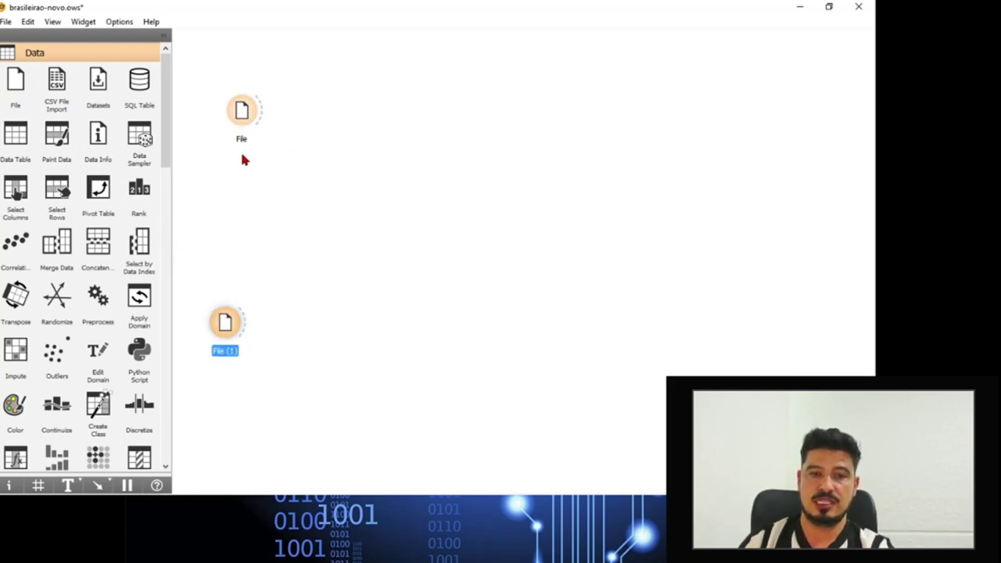
double_click(240, 324)
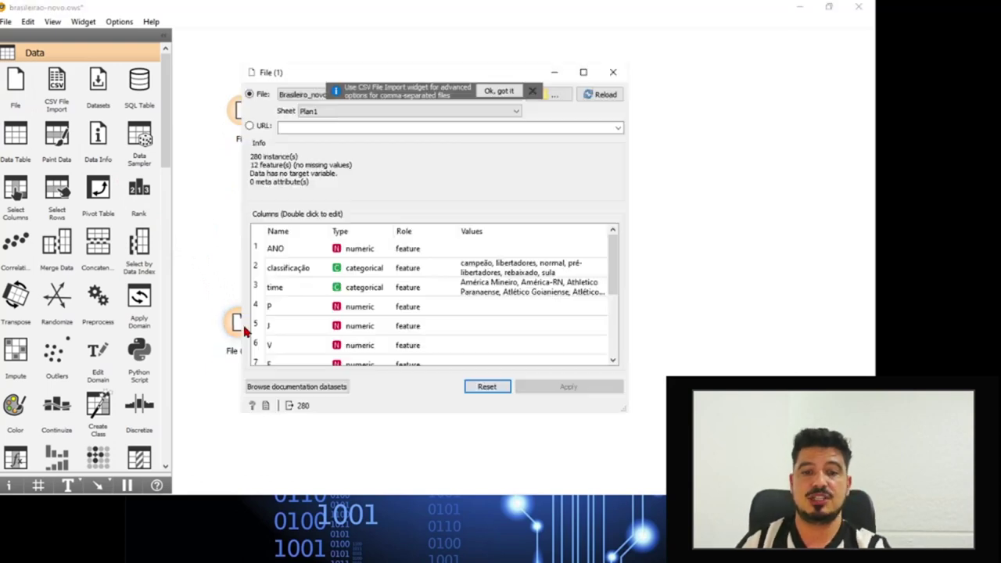
left_click(506, 111)
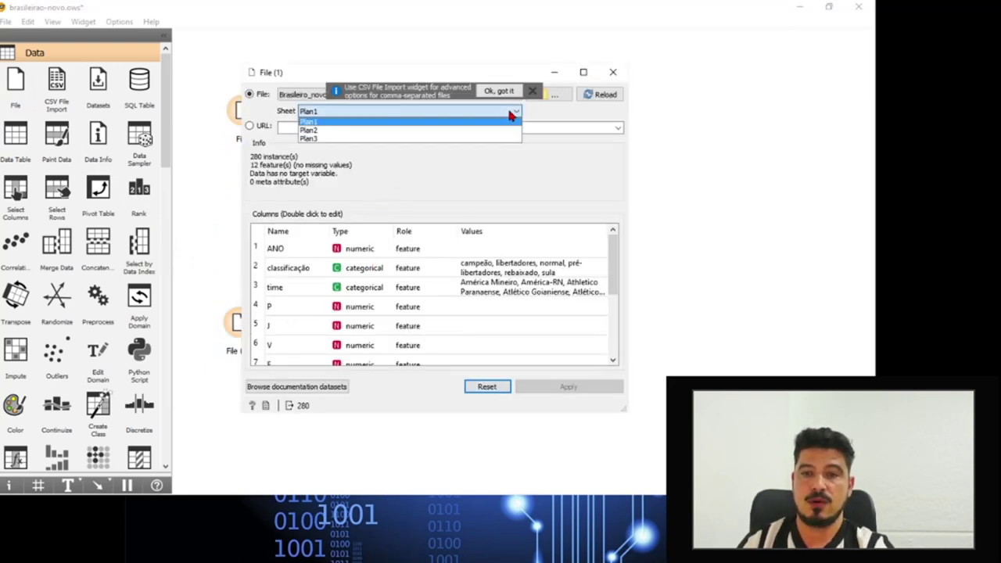
left_click(394, 130)
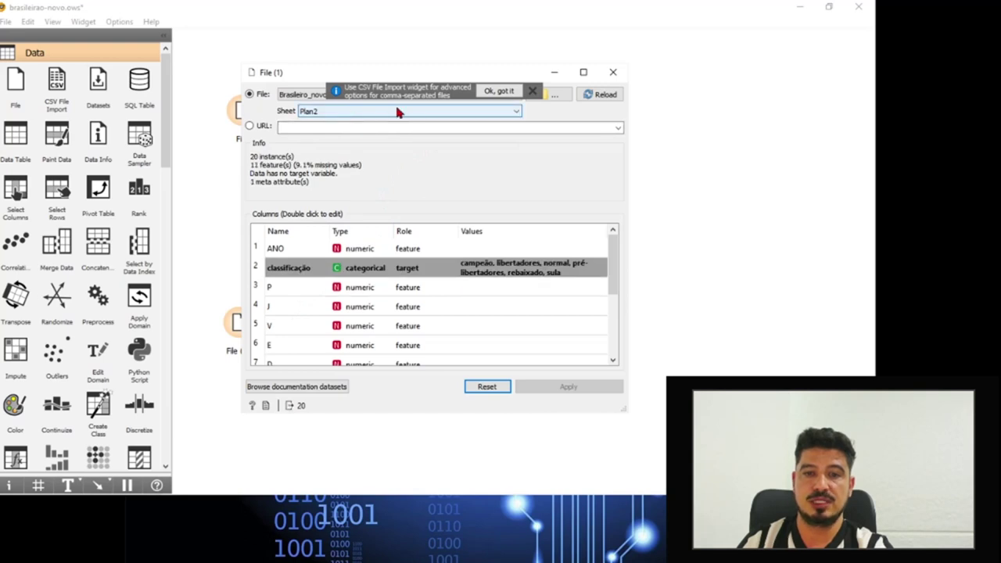
Set the ANO column's type to categorical in the second File widget, apply the change and close its settings.
double_click(359, 250)
left_click(374, 262)
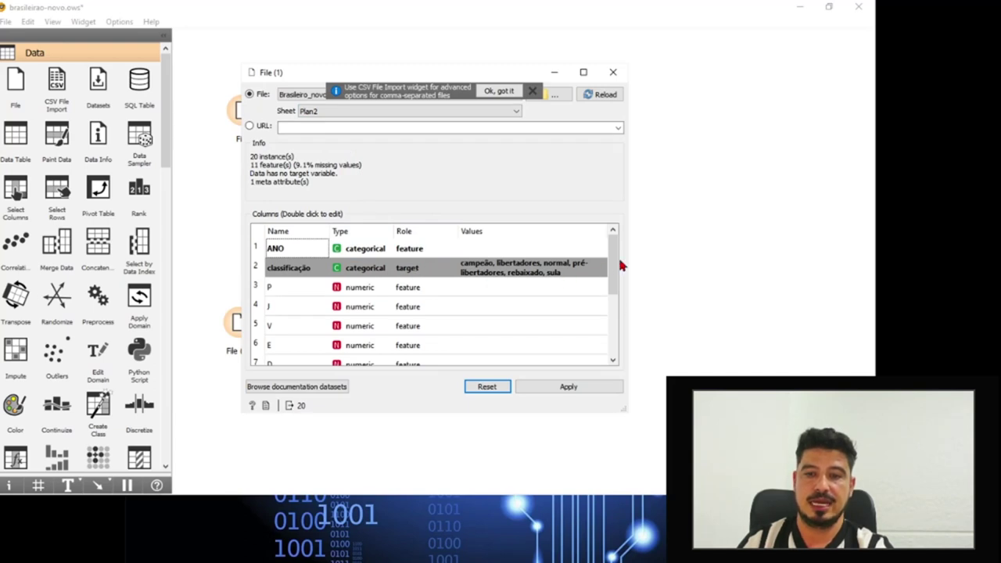
left_click_drag(615, 273, 615, 340)
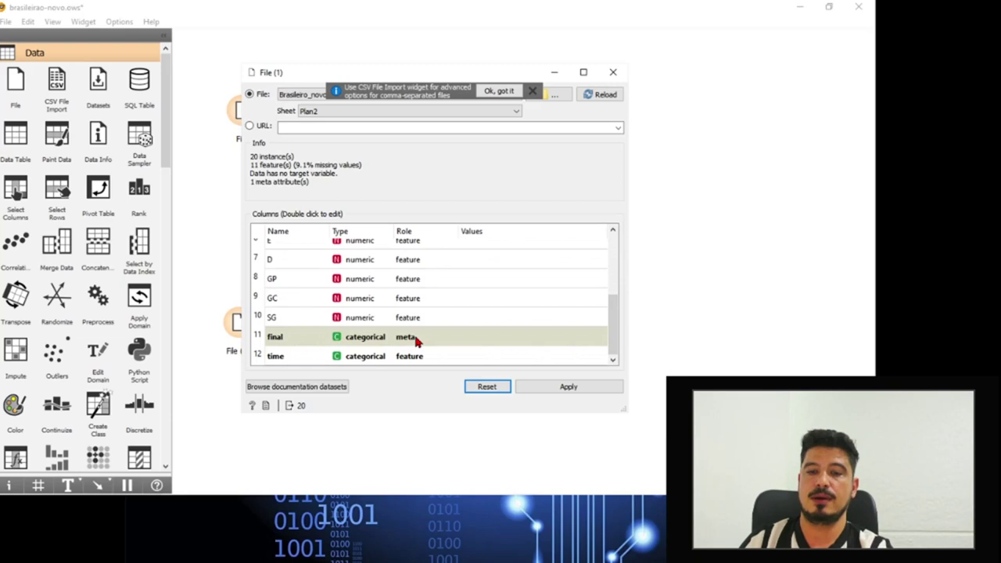
left_click(547, 387)
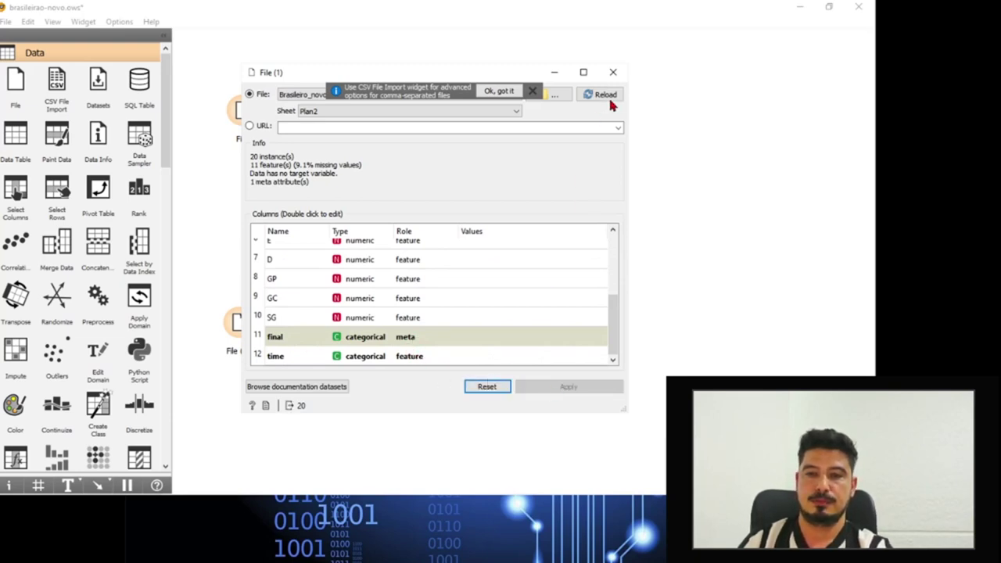
left_click(613, 72)
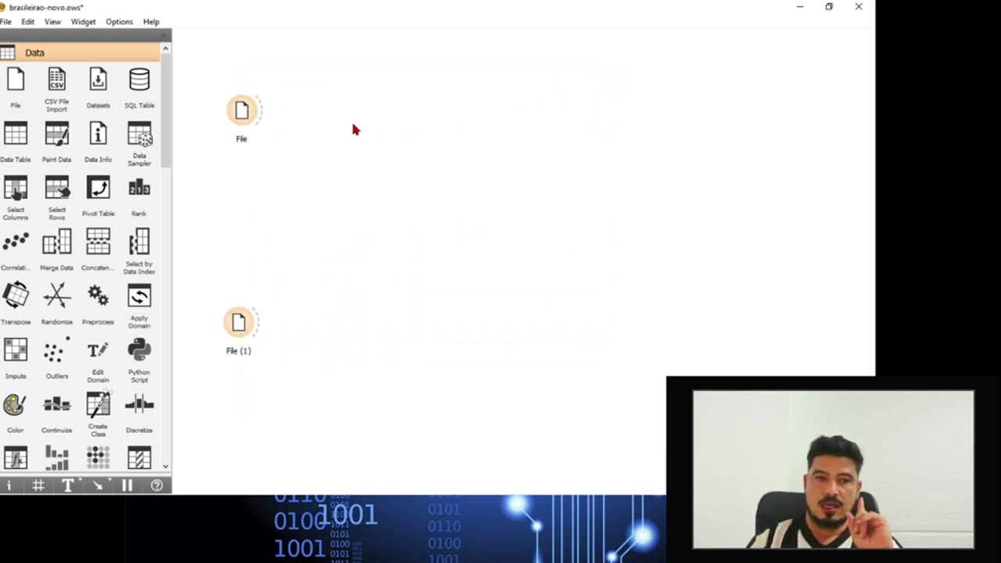
Add two Data Table widgets and connect each one to the File widget next to it.
left_click_drag(24, 147, 300, 53)
left_click_drag(16, 141, 303, 312)
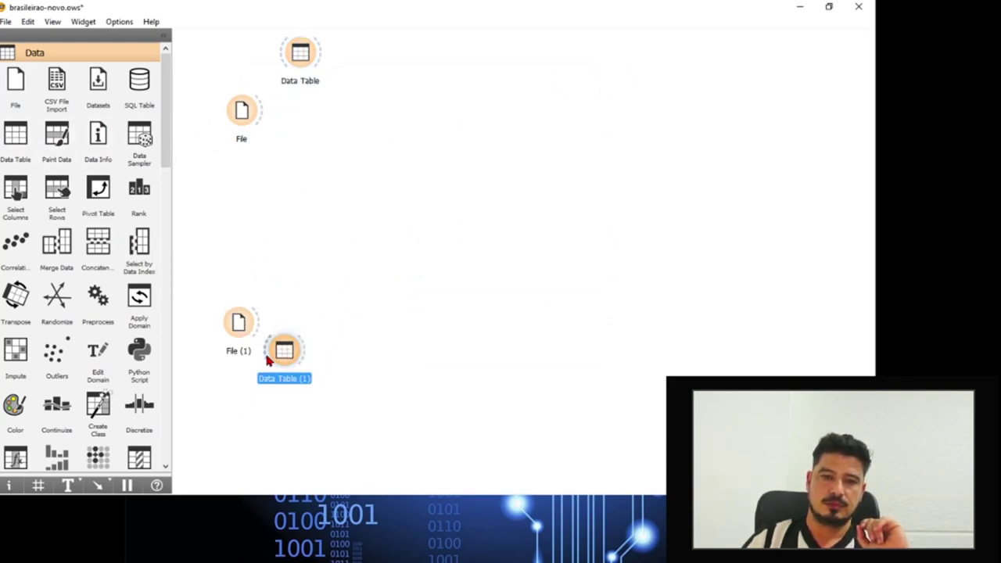
left_click_drag(267, 359, 285, 370)
left_click_drag(255, 324, 283, 362)
left_click_drag(262, 116, 300, 55)
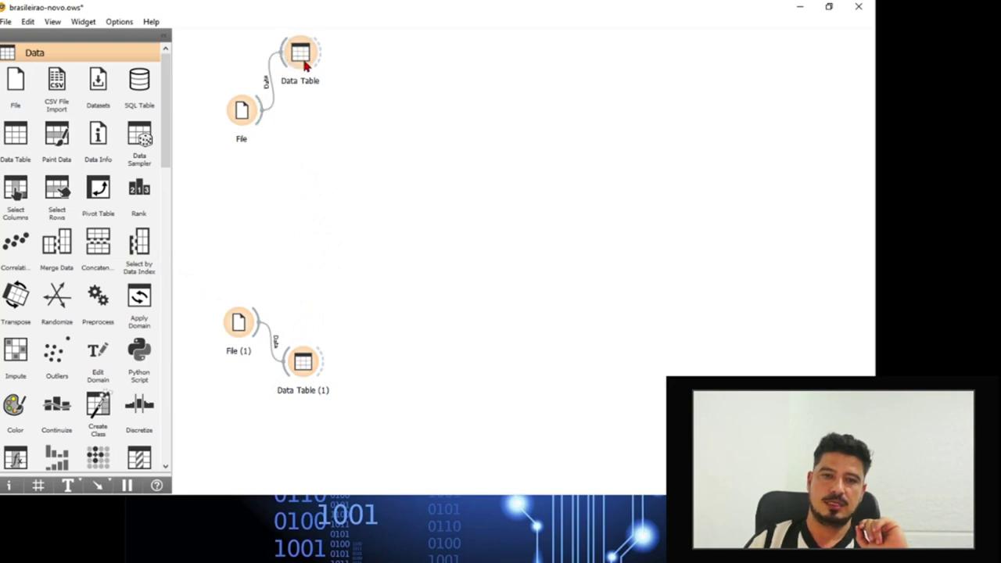
View the Data Table connected to the first File widget and examine its rows and columns, including the final column.
double_click(302, 55)
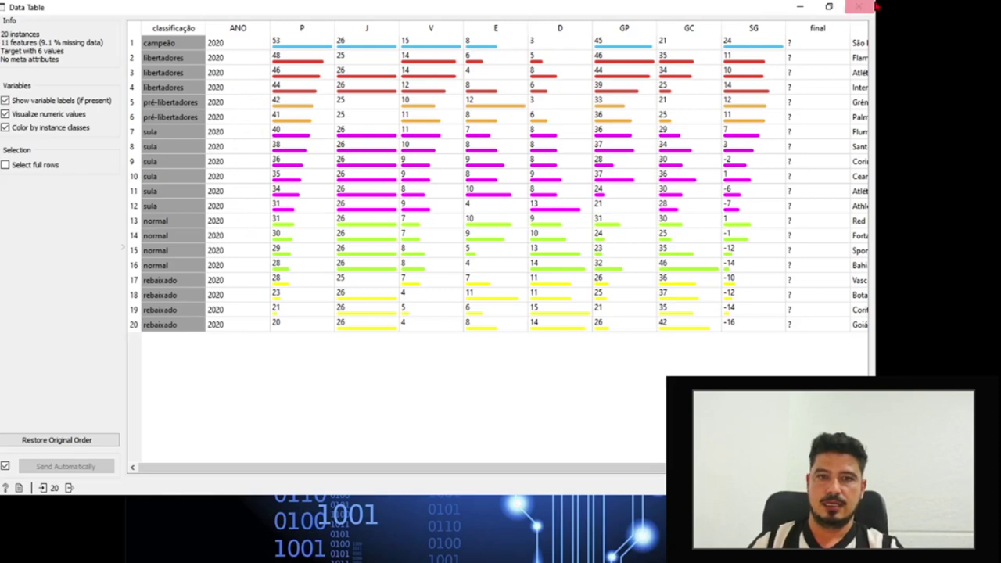
left_click(869, 6)
left_click(300, 55)
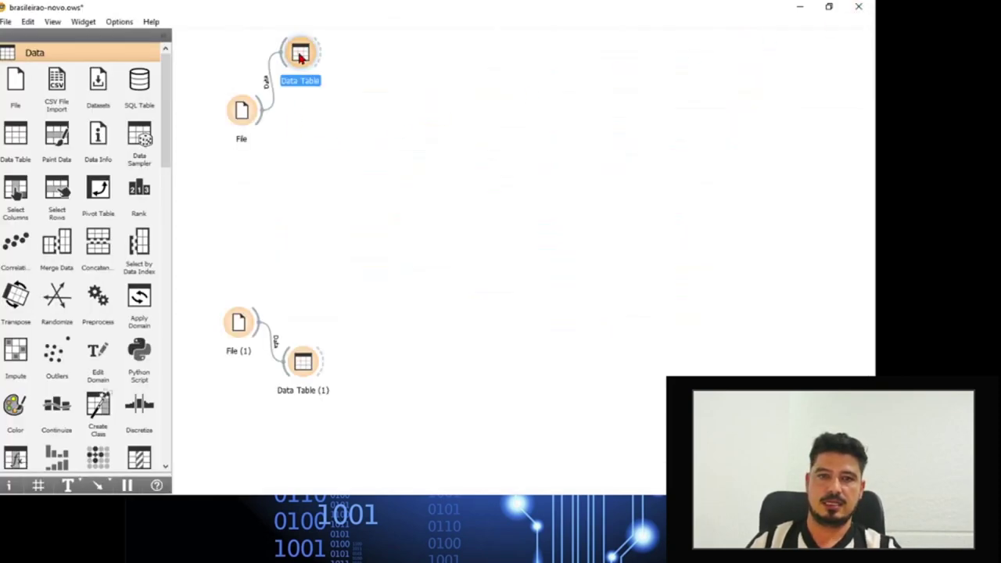
double_click(300, 55)
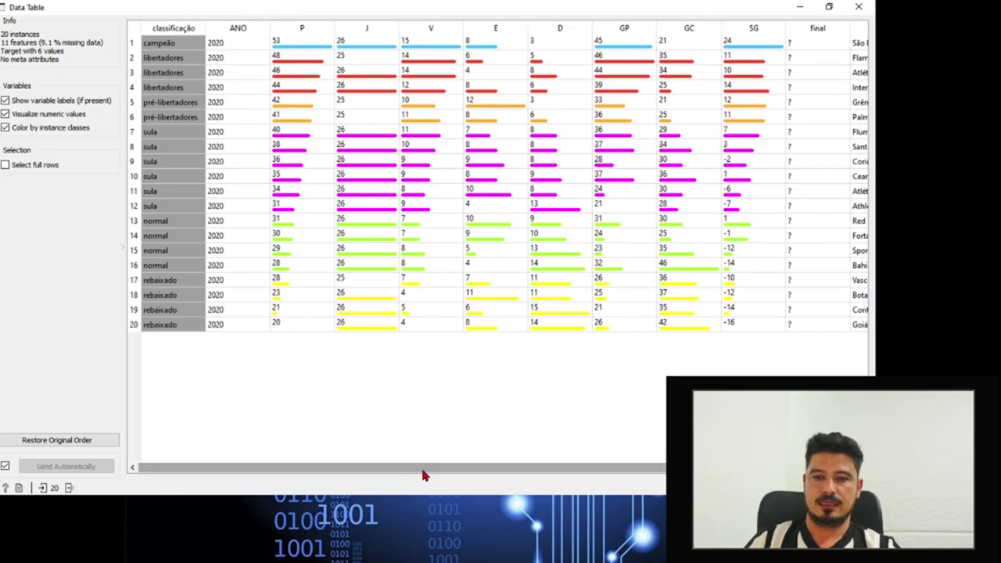
left_click_drag(425, 469, 536, 474)
left_click_drag(457, 475, 386, 470)
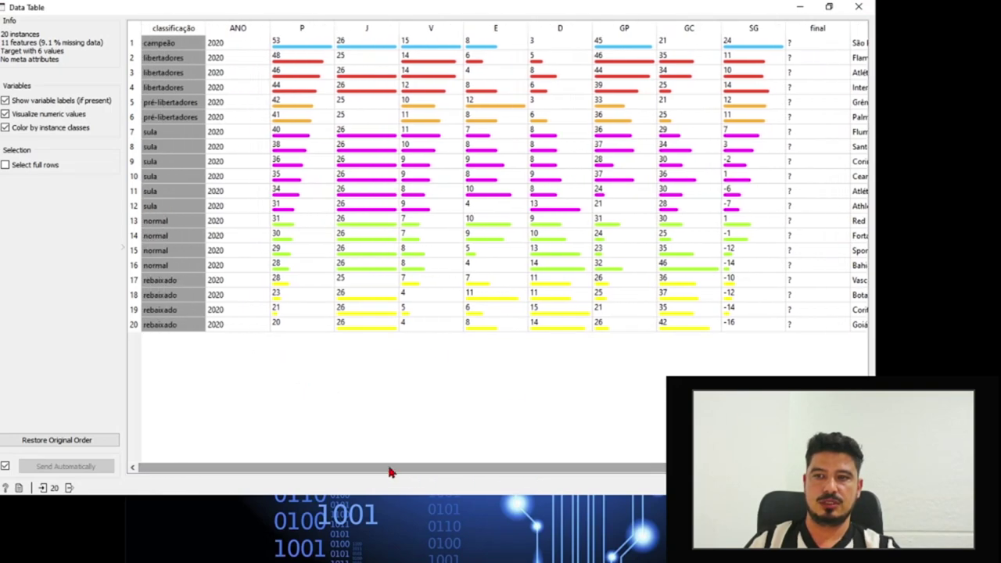
Review the column types and roles in the first File widget, then recheck the rows in its connected Data Table.
left_click(871, 11)
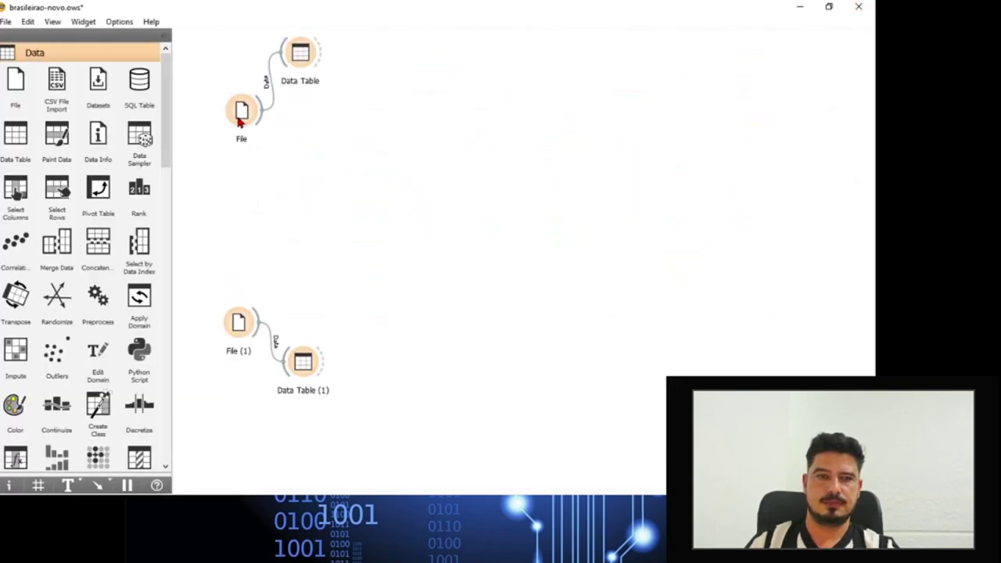
double_click(241, 111)
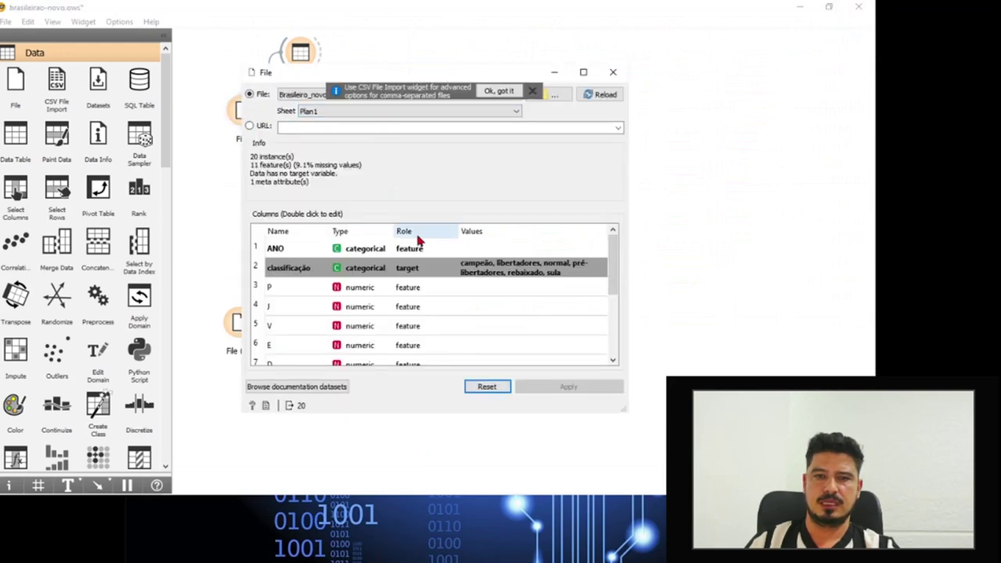
left_click(613, 72)
double_click(301, 50)
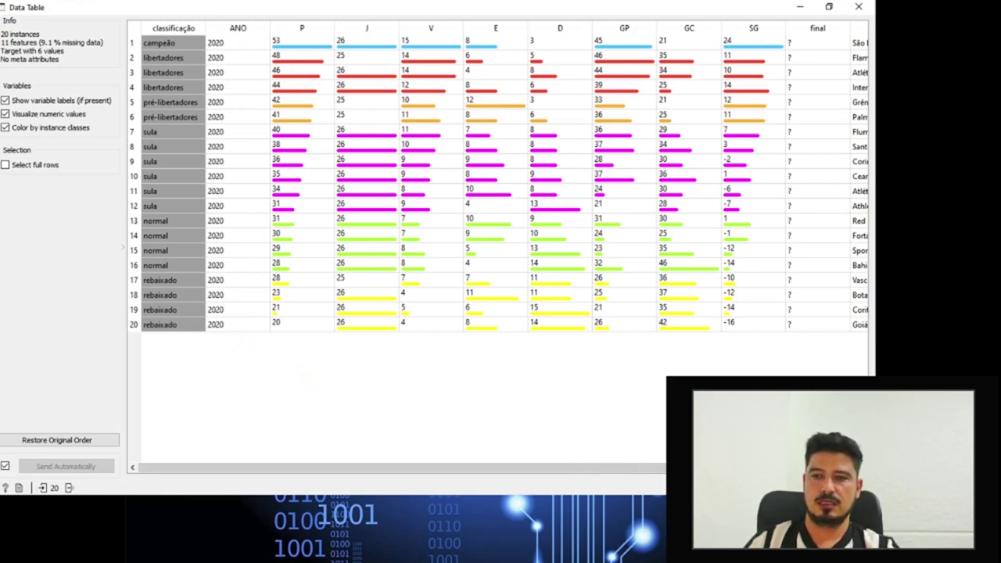
left_click(858, 7)
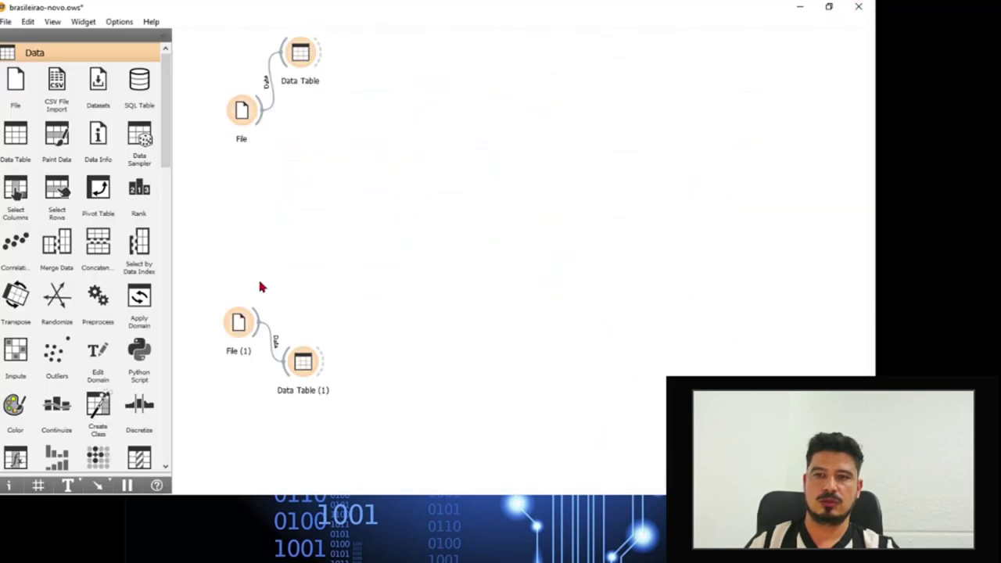
Review the file, sheet and column roles in the second File widget, then examine the rows of its connected Data Table.
double_click(237, 323)
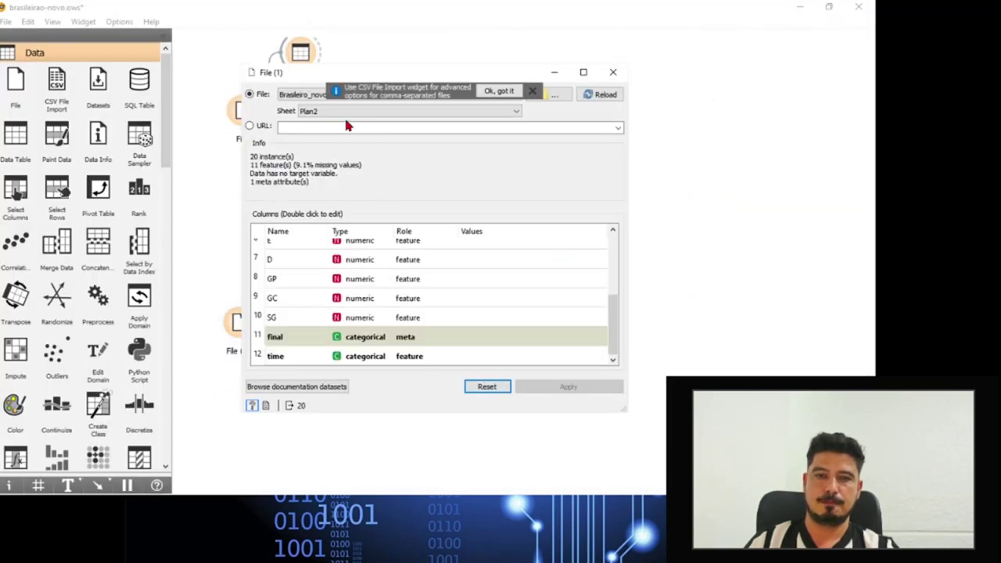
left_click(531, 91)
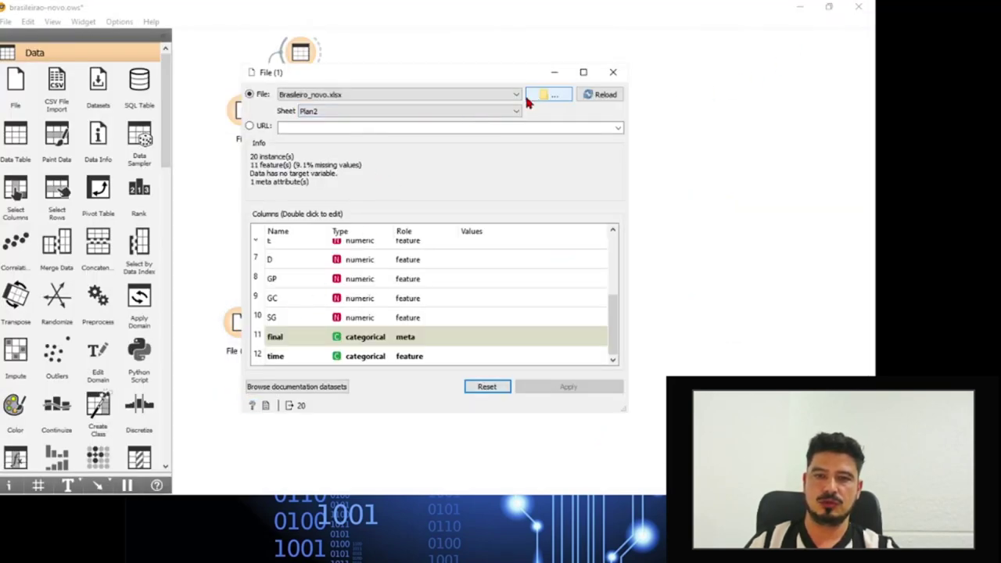
left_click(613, 72)
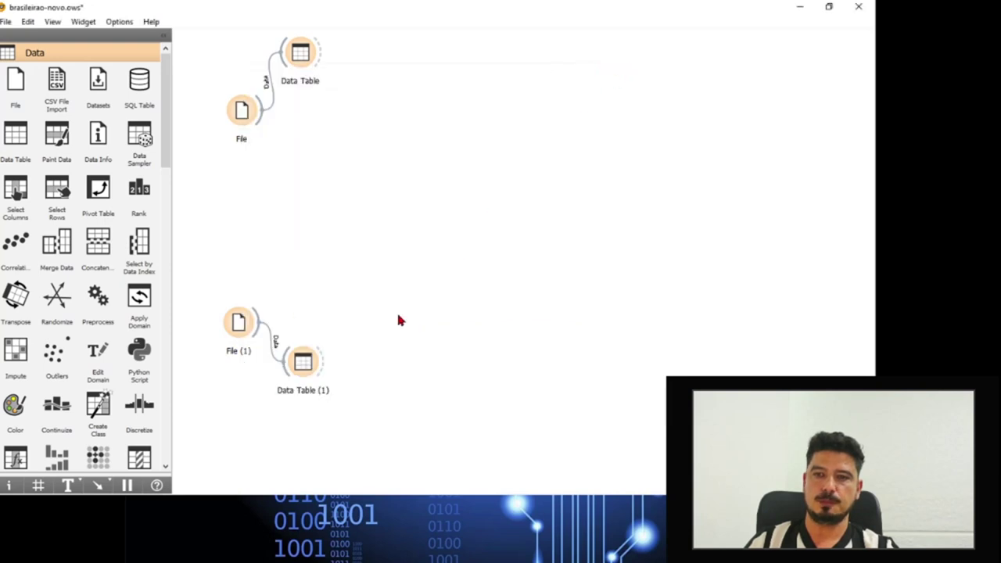
double_click(303, 363)
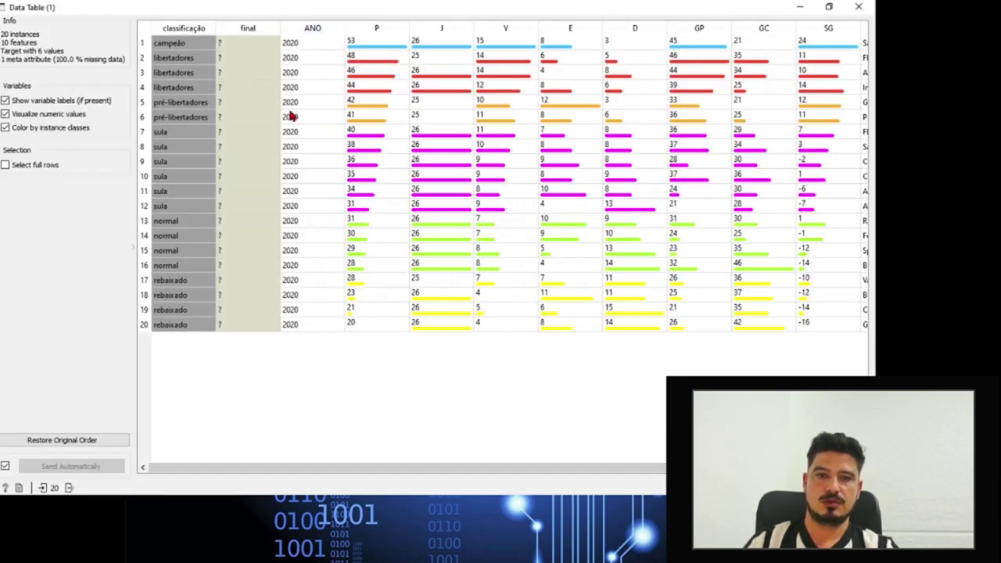
left_click(859, 7)
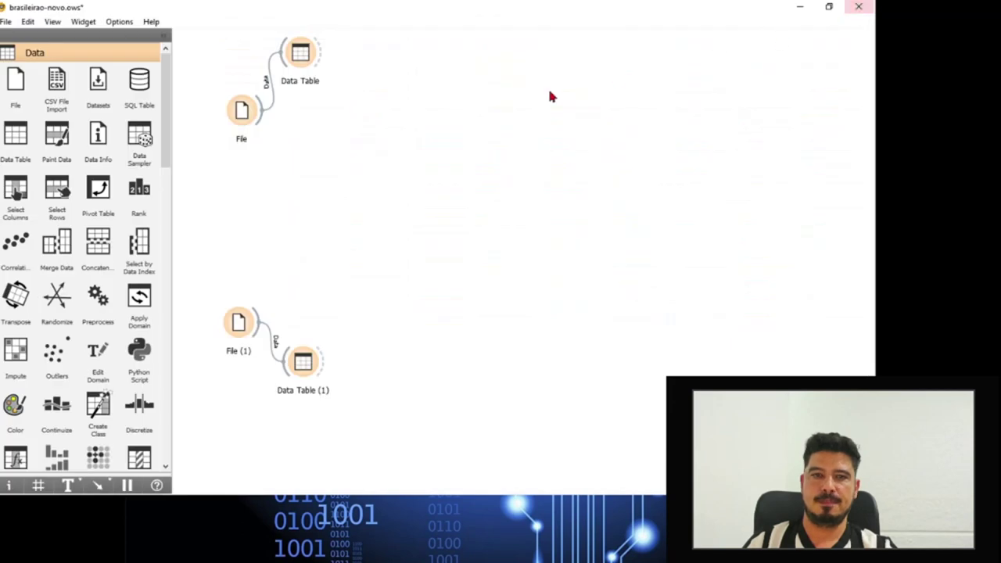
Add a Neural Network widget, connect it to the first File widget and check its settings.
mouse_move(244, 111)
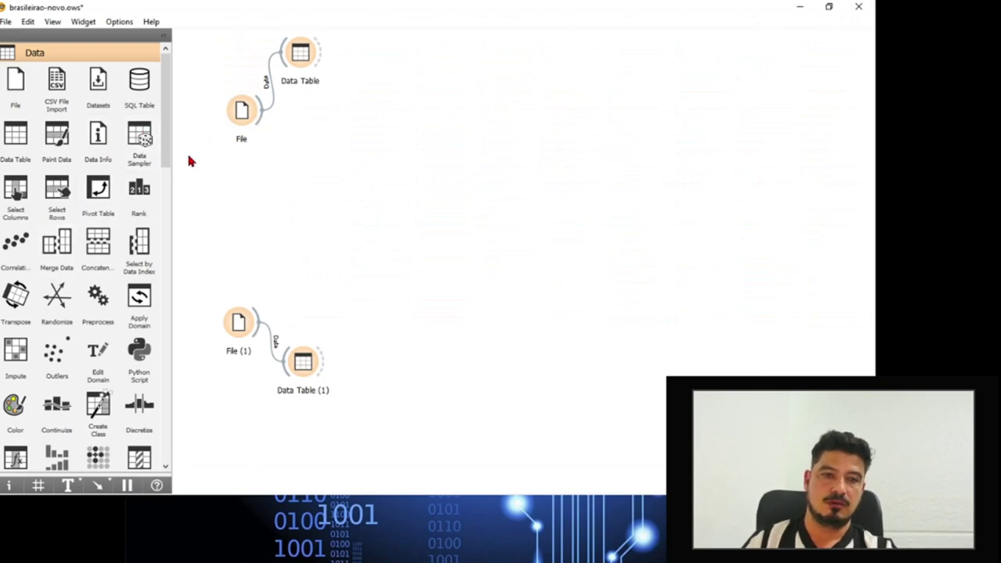
left_click_drag(165, 152, 311, 150)
left_click_drag(262, 124, 305, 151)
double_click(313, 152)
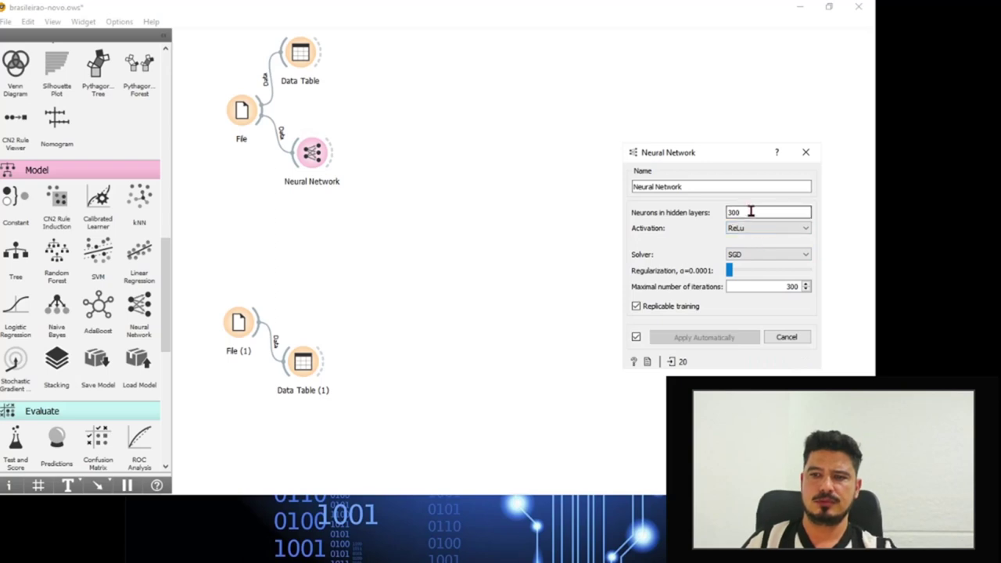
left_click(807, 153)
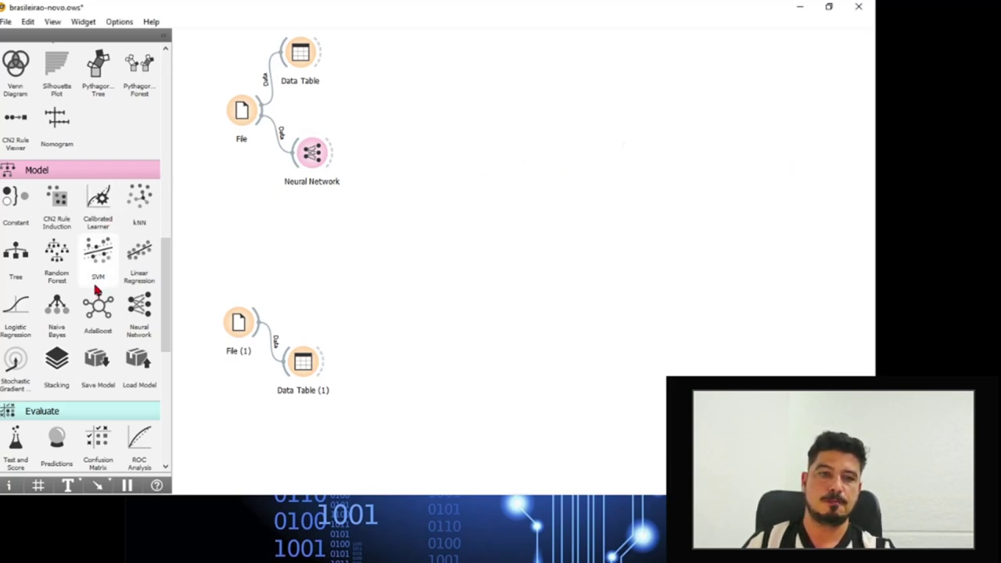
Add a Test and Score widget, connect the first File and Neural Network widgets to it, and open its evaluation.
left_click_drag(165, 313, 166, 349)
left_click_drag(15, 317, 361, 102)
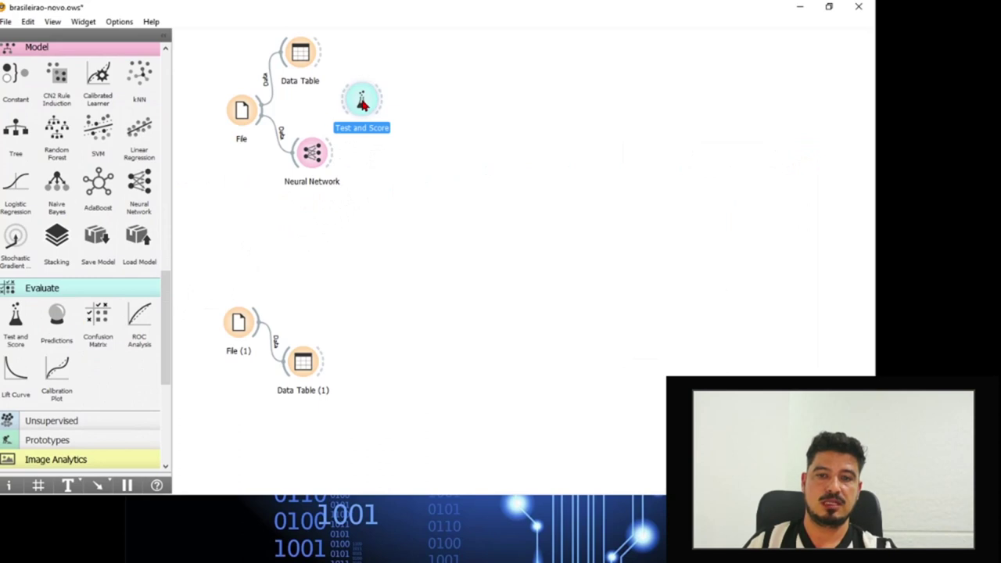
left_click_drag(262, 113, 342, 108)
left_click_drag(339, 152, 357, 100)
double_click(371, 107)
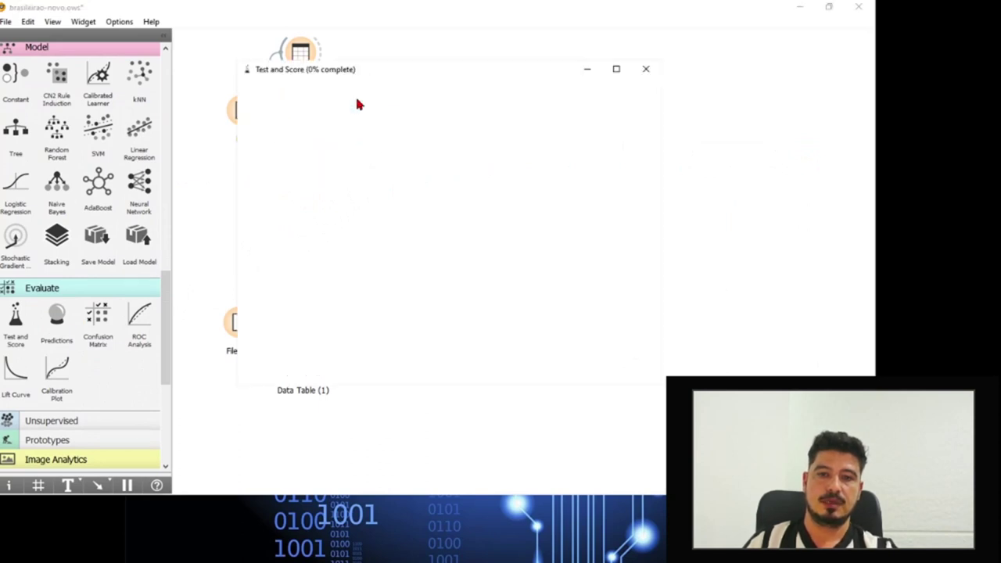